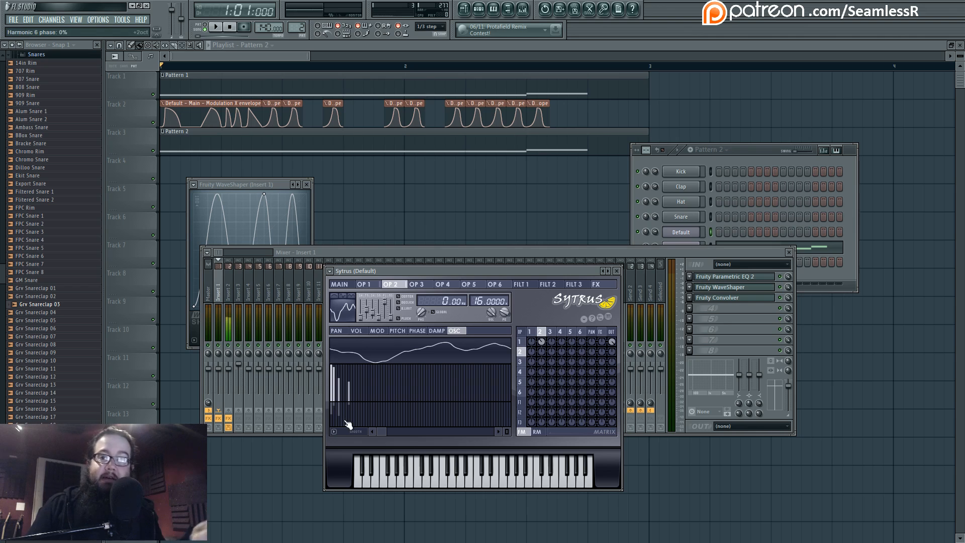
- Play the song briefly from the start and move the Sytrus window up so the mixer's lower part is uncovered
left_click_drag(396, 270, 397, 242)
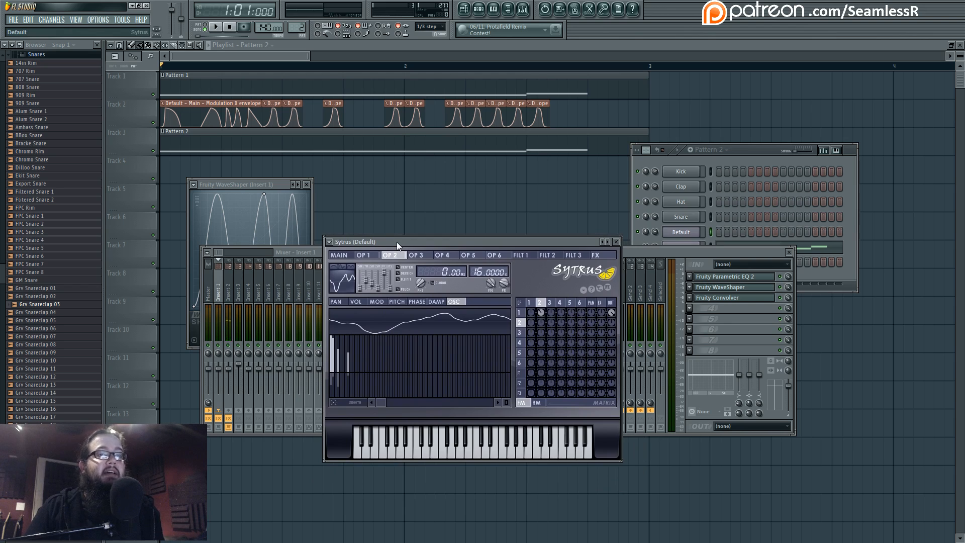
left_click(219, 29)
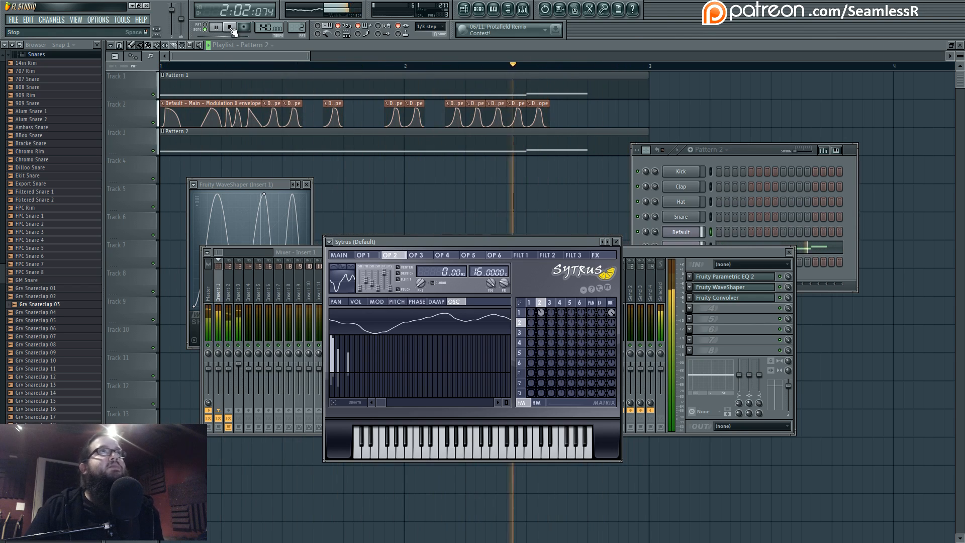
left_click(230, 28)
left_click_drag(406, 242, 406, 207)
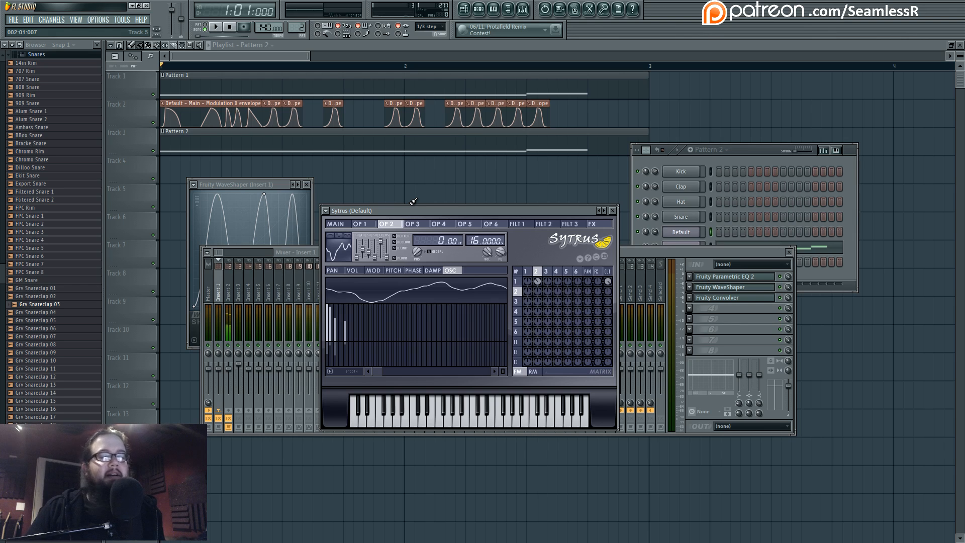
left_click_drag(414, 208, 416, 172)
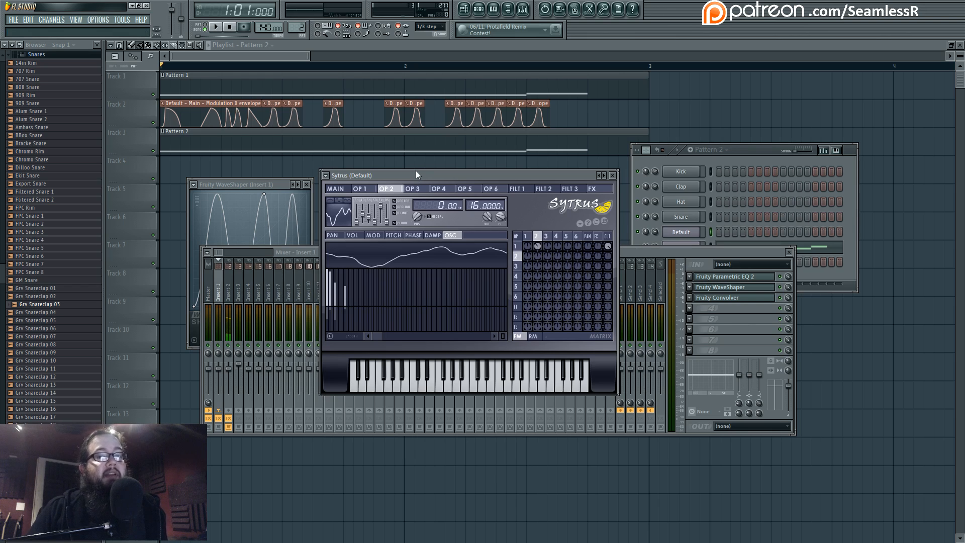
left_click_drag(417, 176, 417, 185)
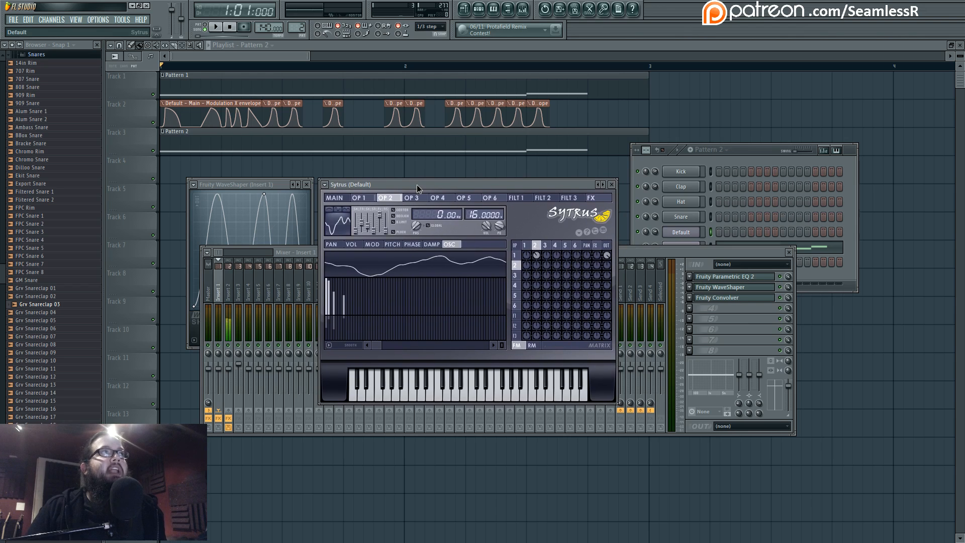
- Clear the effects from mixer Insert 2 and reset the volume faders of Insert 2 and Insert 3 to default
left_click(230, 285)
right_click(241, 263)
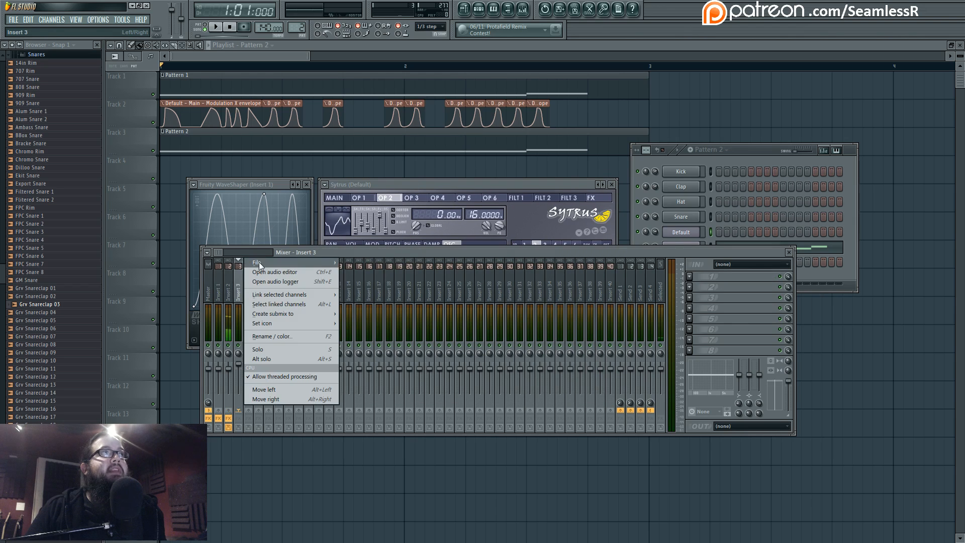
mouse_move(281, 262)
left_click_drag(347, 273, 231, 285)
left_click(220, 280)
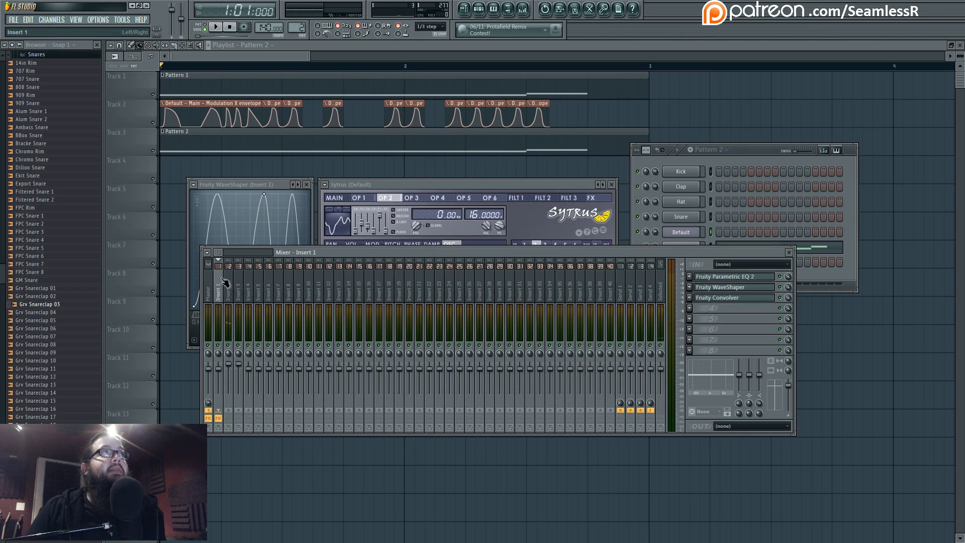
left_click(231, 362, "alt")
left_click(239, 364, "alt")
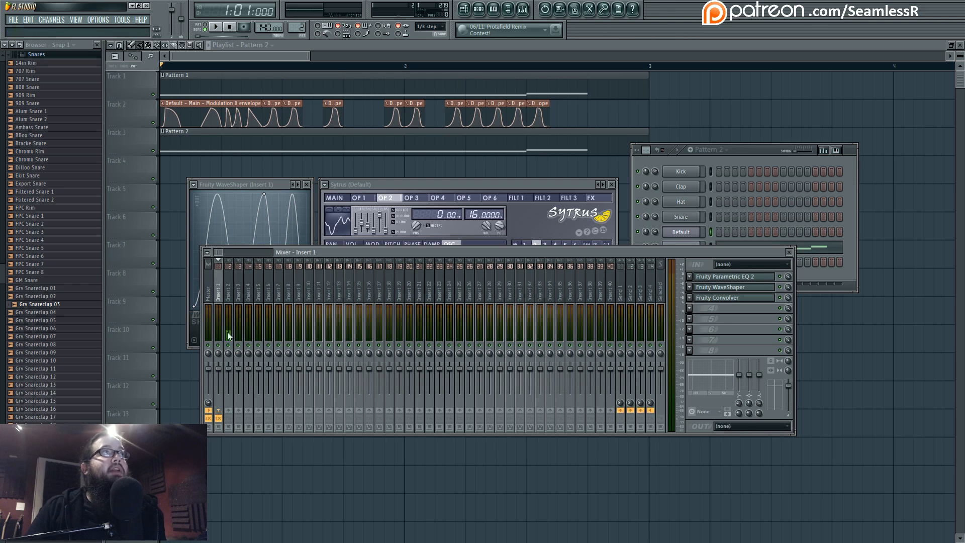
- Set the audio input of mixer Insert 2 to none
left_click(230, 292)
left_click(746, 264)
left_click(735, 528)
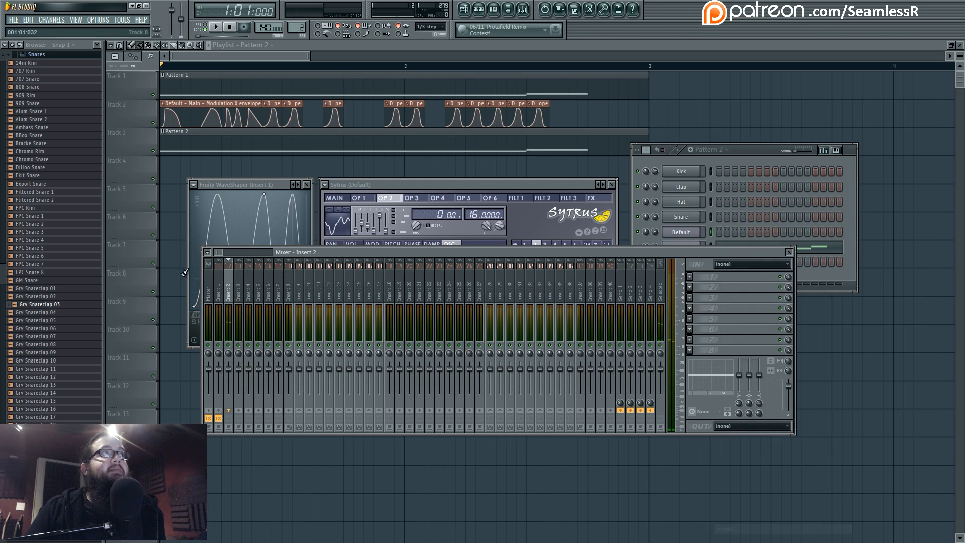
- Play the song and check the signal levels on mixer Insert 1 and Insert 3
left_click(219, 292)
left_click(426, 184)
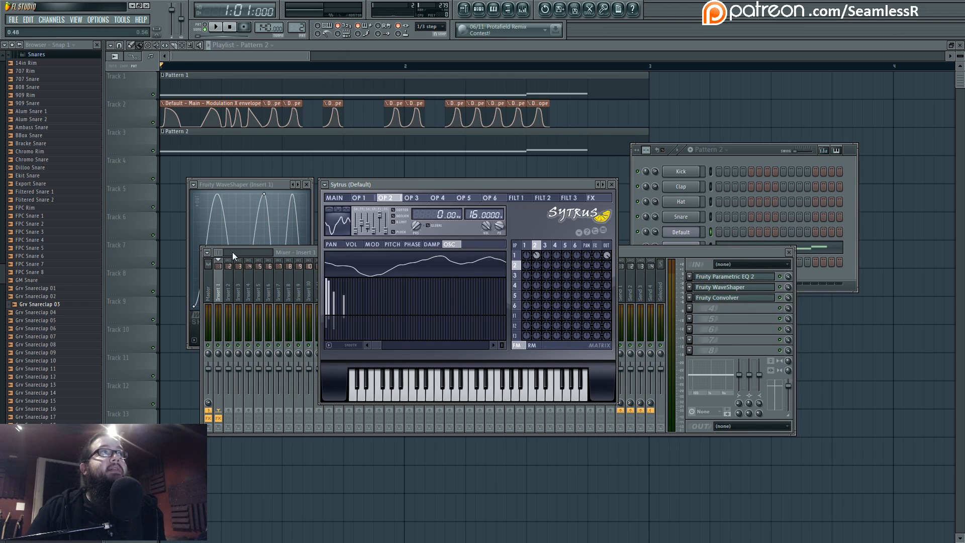
key("space")
key("space")
left_click(240, 288)
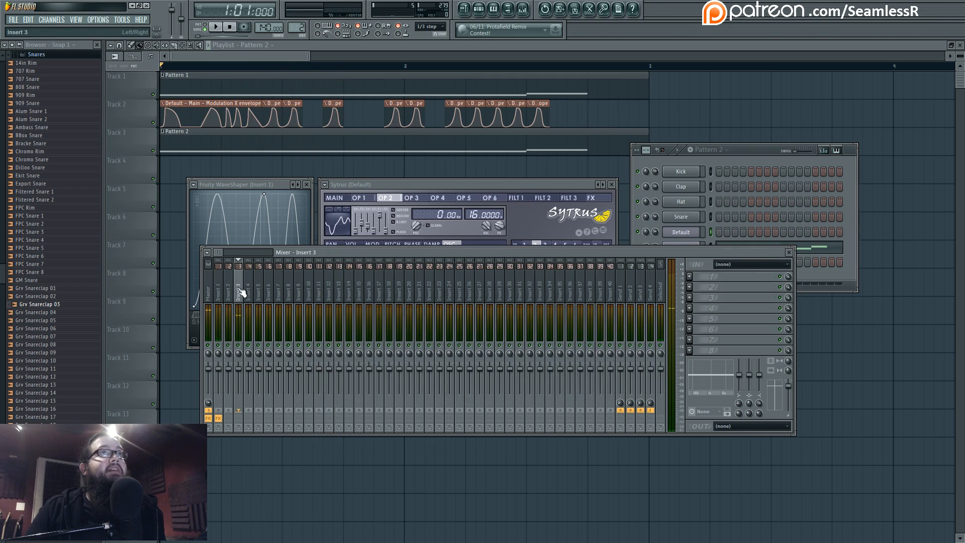
key("space")
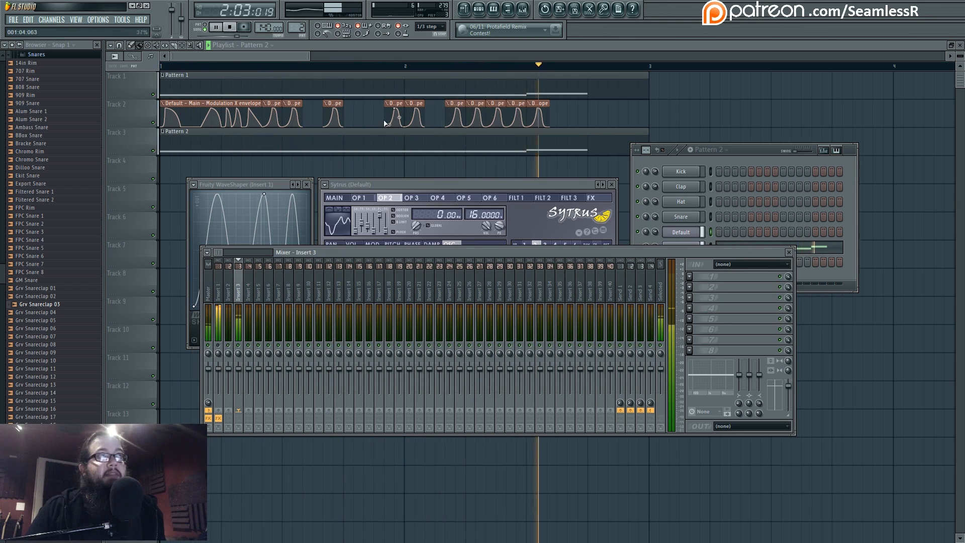
key("space")
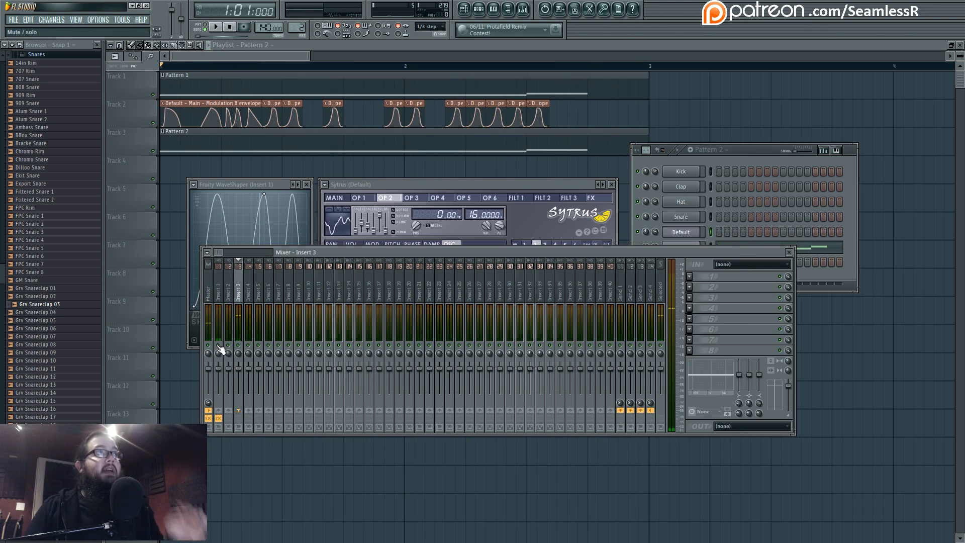
- Raise the band 1 high-pass cutoff in Insert 1's Fruity Parametric EQ 2 to 173 Hz during playback
left_click(216, 303)
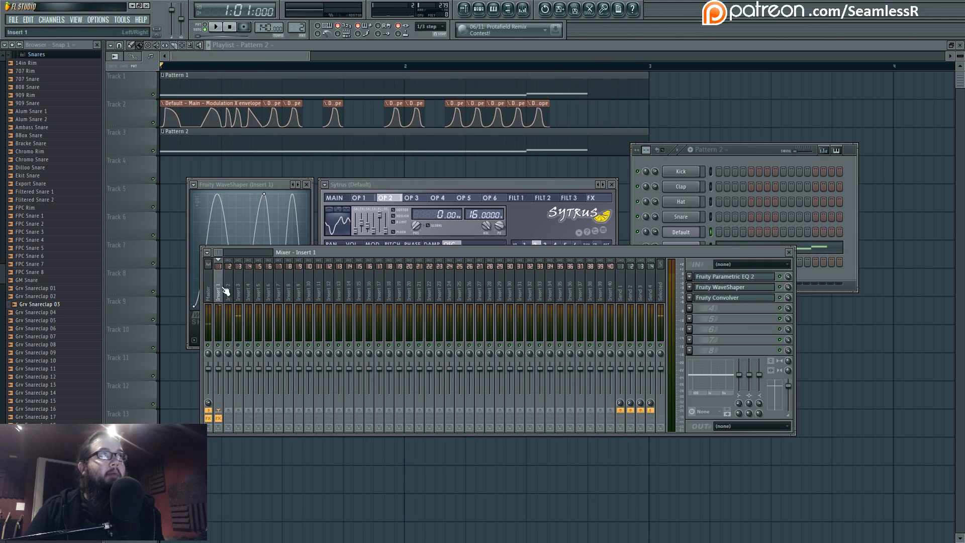
left_click(743, 277)
key("space")
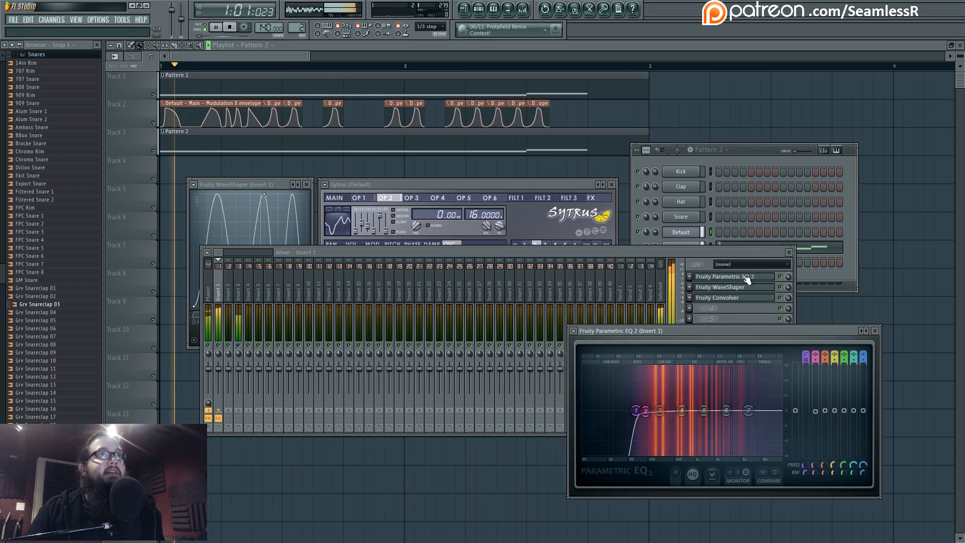
mouse_move(636, 410)
left_mouse_down()
mouse_move(585, 410)
mouse_move(644, 410)
left_mouse_up()
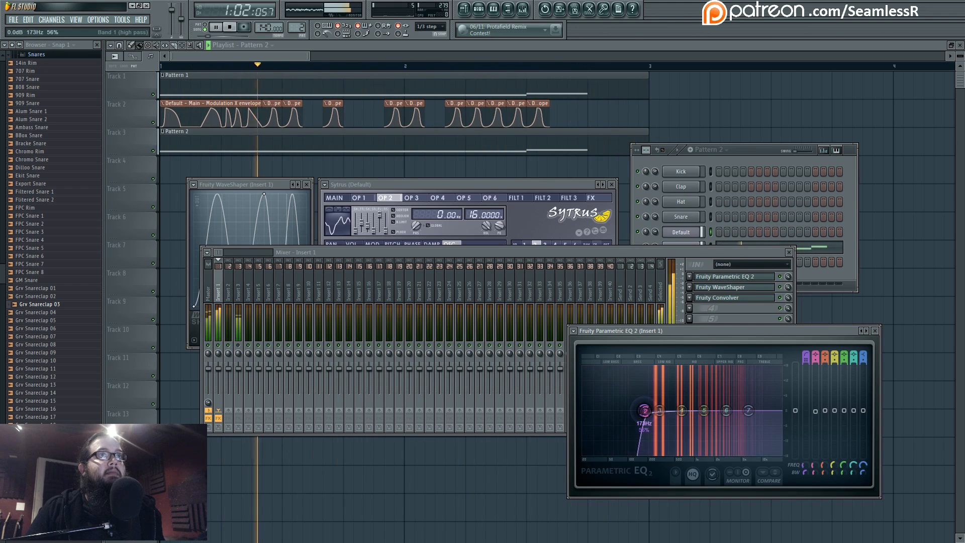
- Stop playback and inspect the curve and the last point's curve type in Insert 1's Fruity WaveShaper
left_click(742, 289)
key("space")
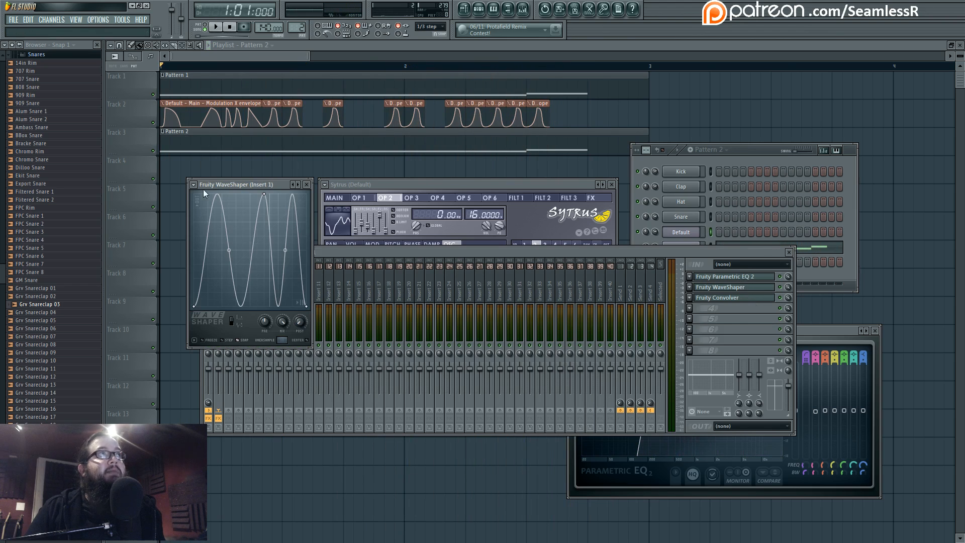
left_click_drag(263, 194, 267, 196)
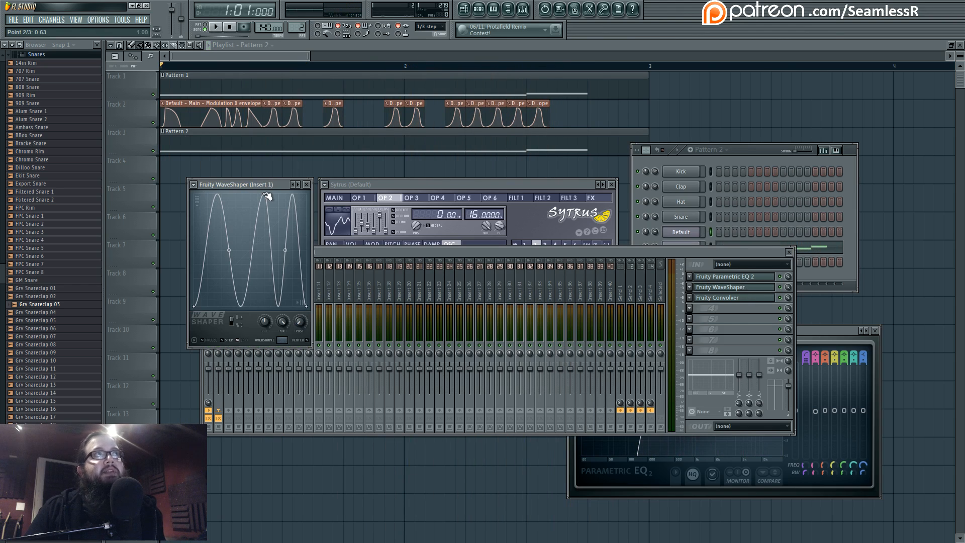
right_click(307, 307)
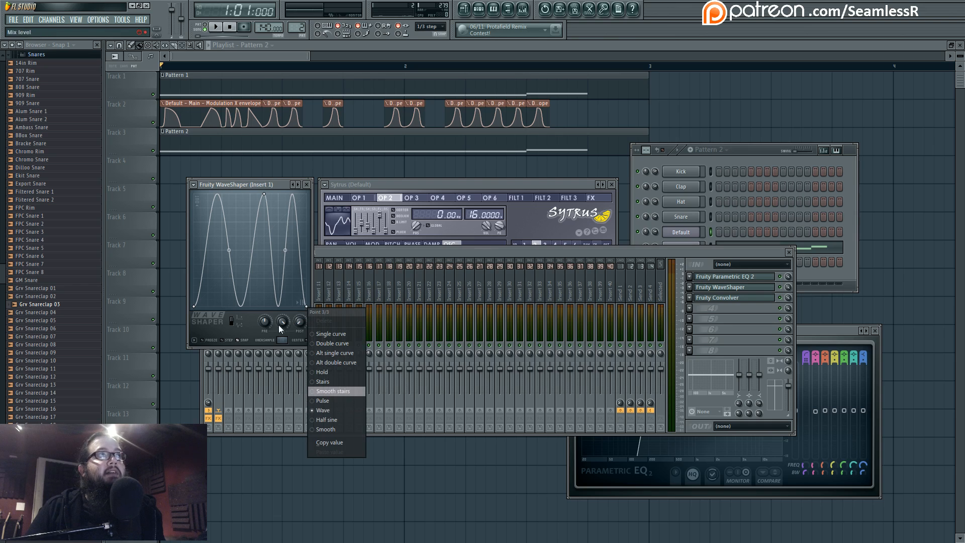
left_click(246, 319)
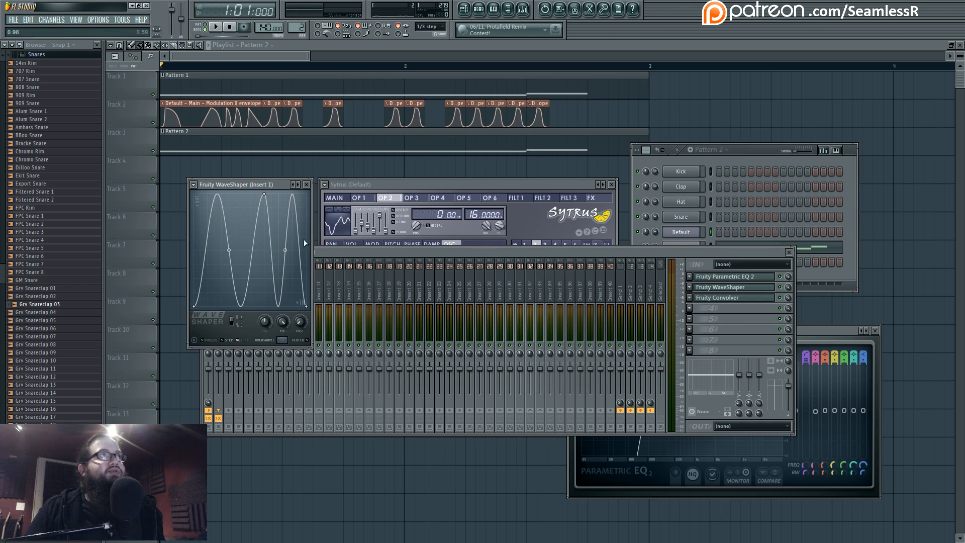
- Show the impulse sample in Insert 1's Fruity Convolver and try its wet level while the song plays
left_click(734, 297)
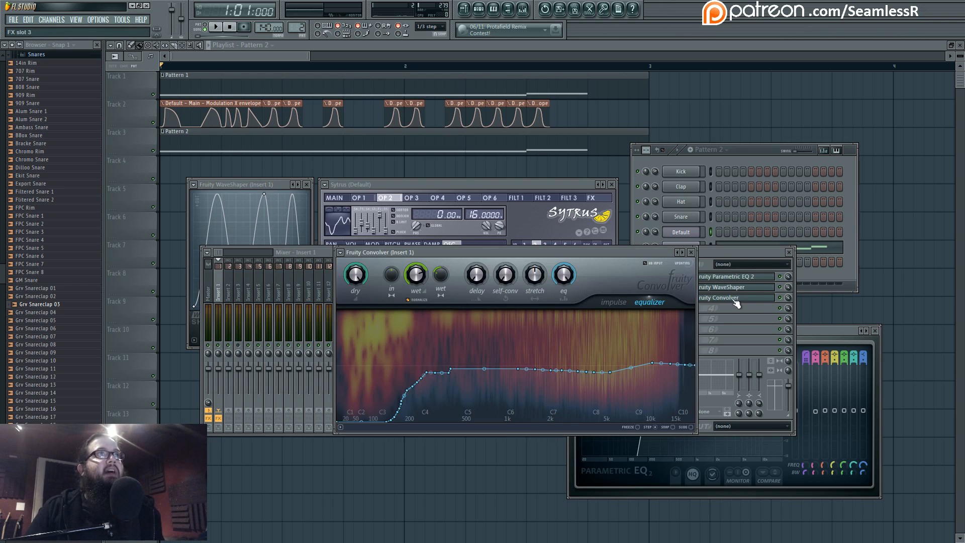
left_click(614, 303)
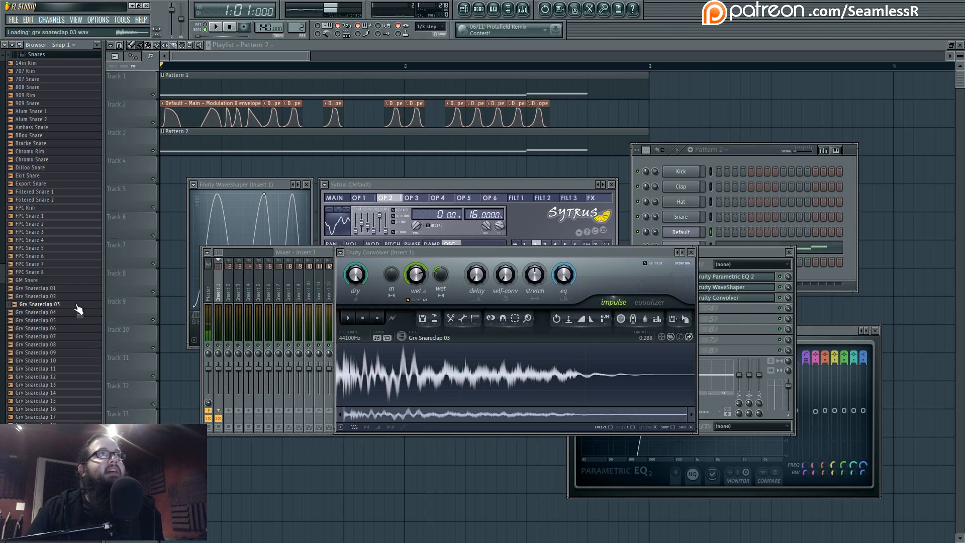
key("space")
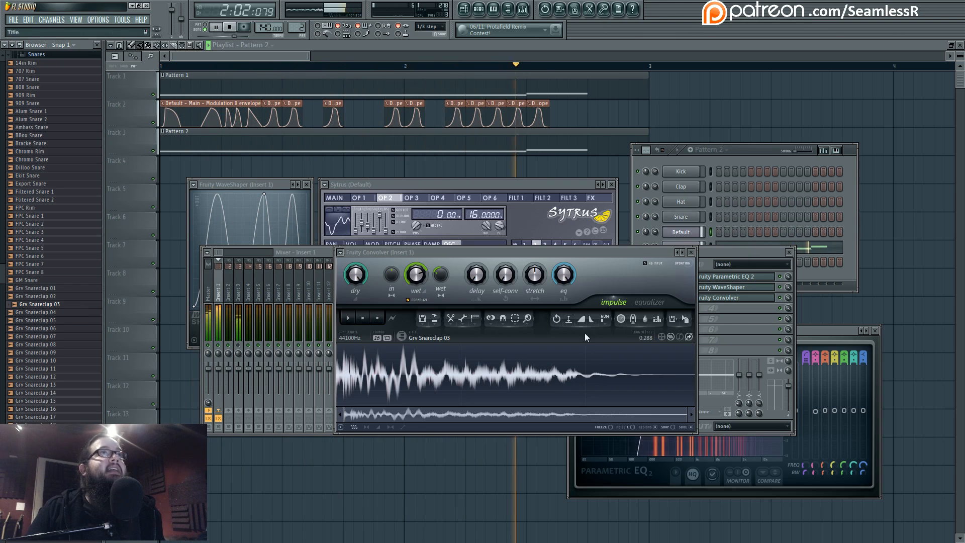
left_click_drag(415, 274, 415, 259)
key("space")
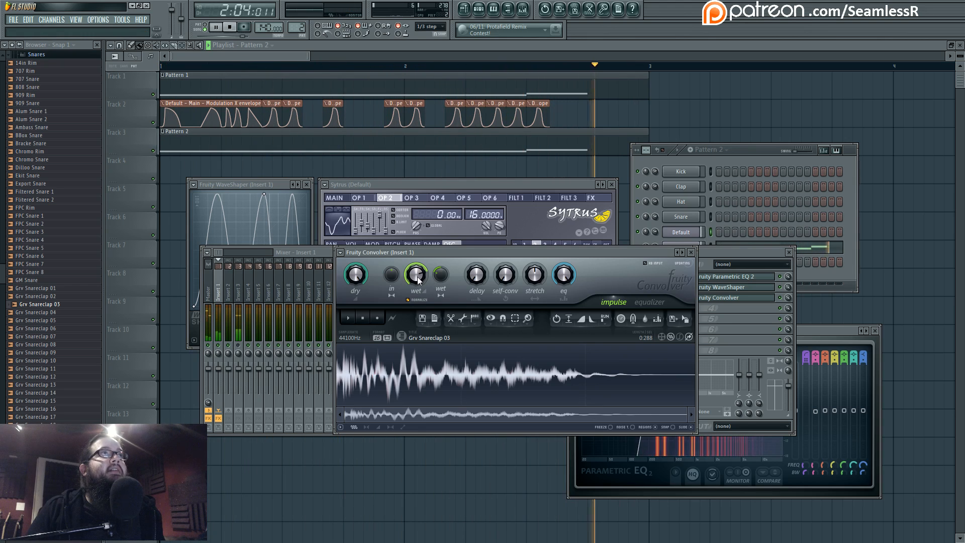
- Open the Default channel's Sytrus, place its window lower and show operator 1's oscillator
left_click(743, 326)
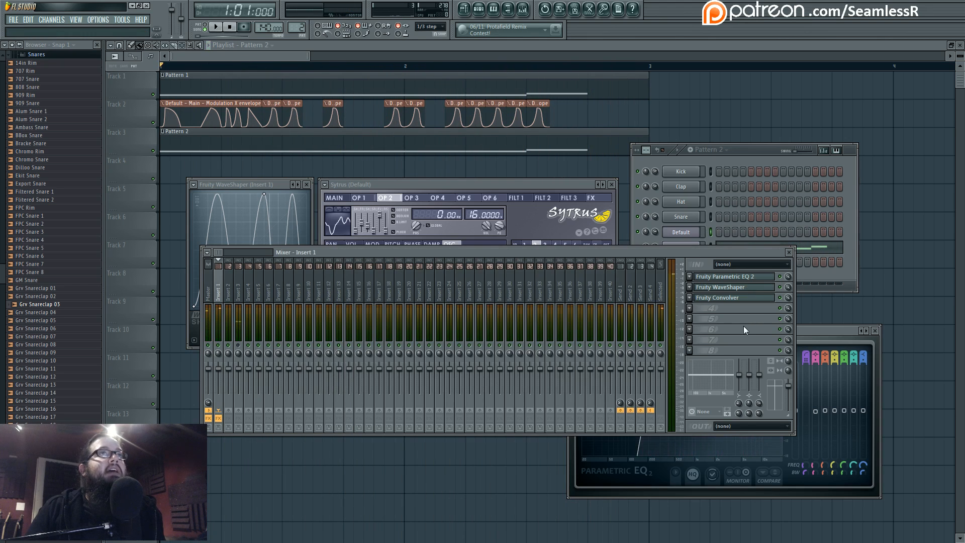
left_click(743, 154)
left_click(698, 232)
left_click(697, 233)
left_click_drag(493, 179, 485, 227)
left_click(514, 291)
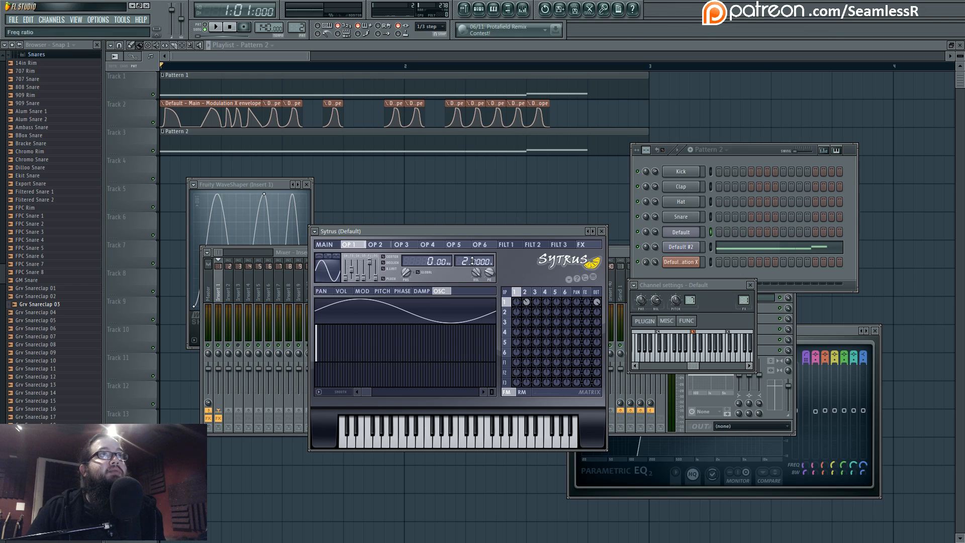
- Examine the harmonics of Sytrus operator 2, using the enlarged harmonic bars and restoring their normal width
left_click(525, 293)
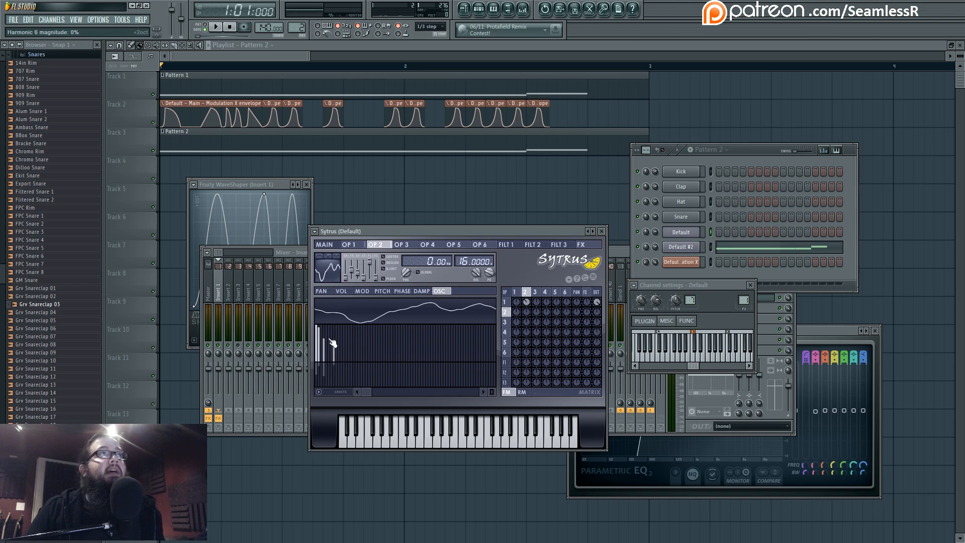
left_click_drag(489, 393, 490, 379)
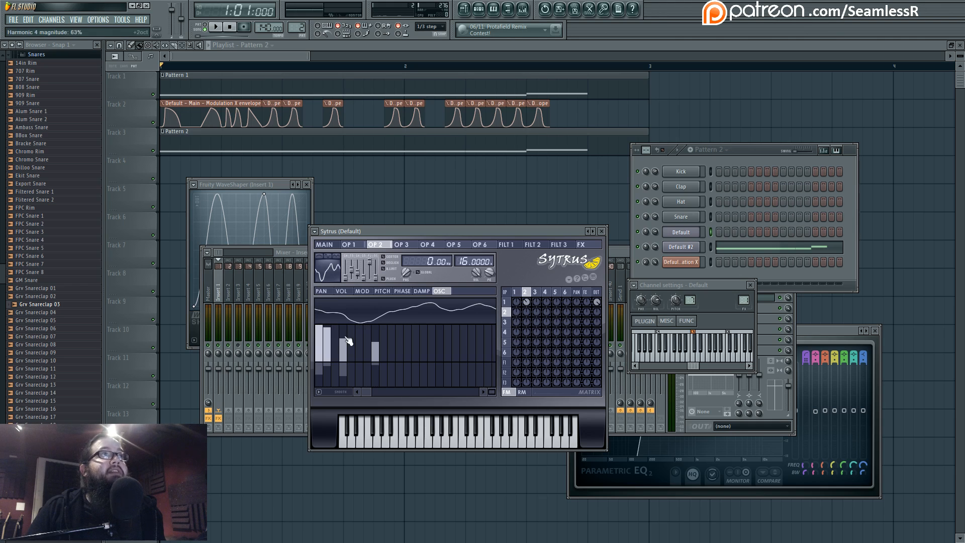
mouse_move(440, 335)
left_mouse_down()
mouse_move(440, 367)
mouse_move(430, 333)
mouse_move(440, 369)
mouse_move(440, 327)
mouse_move(448, 367)
left_mouse_up()
left_click_drag(441, 334, 438, 366)
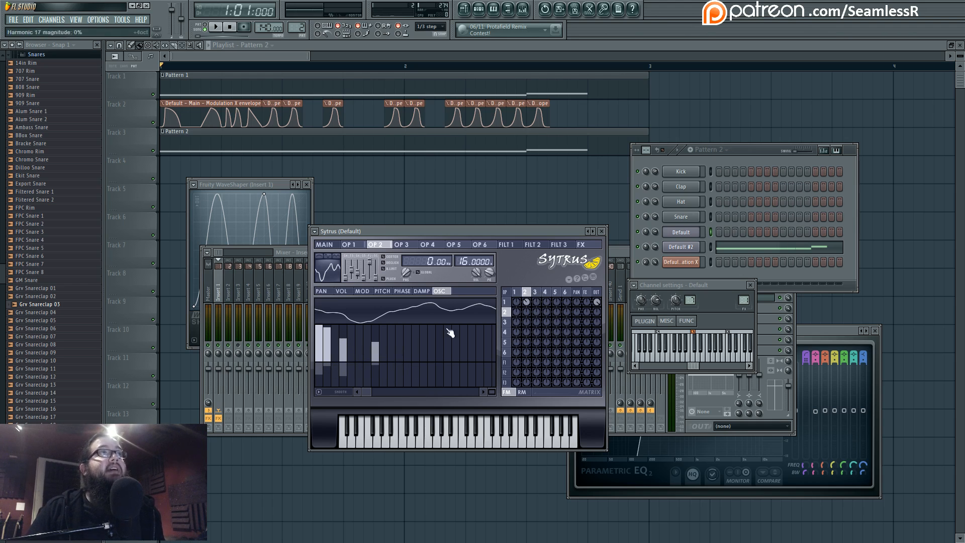
left_click_drag(491, 392, 494, 386)
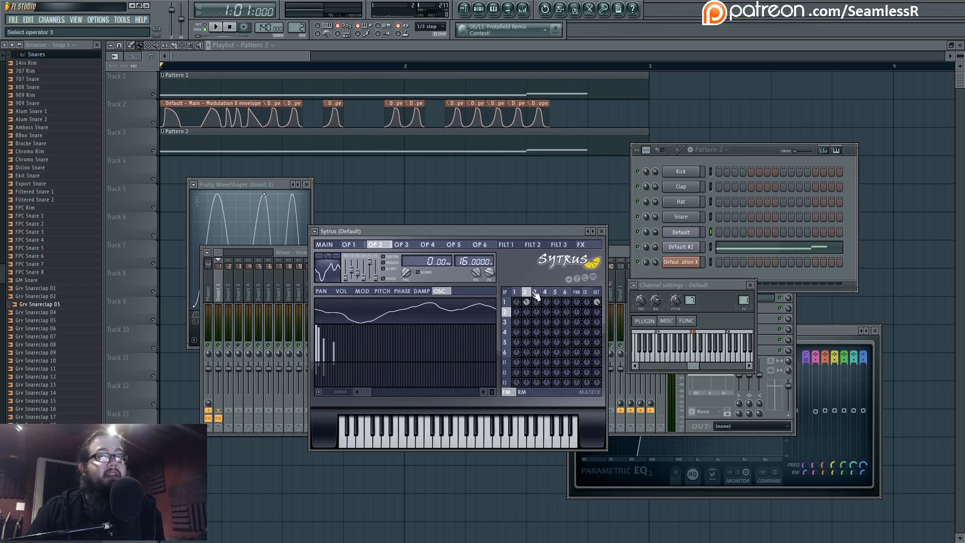
- Show the Mod X volume modulation of Sytrus operator 1
left_click(517, 291)
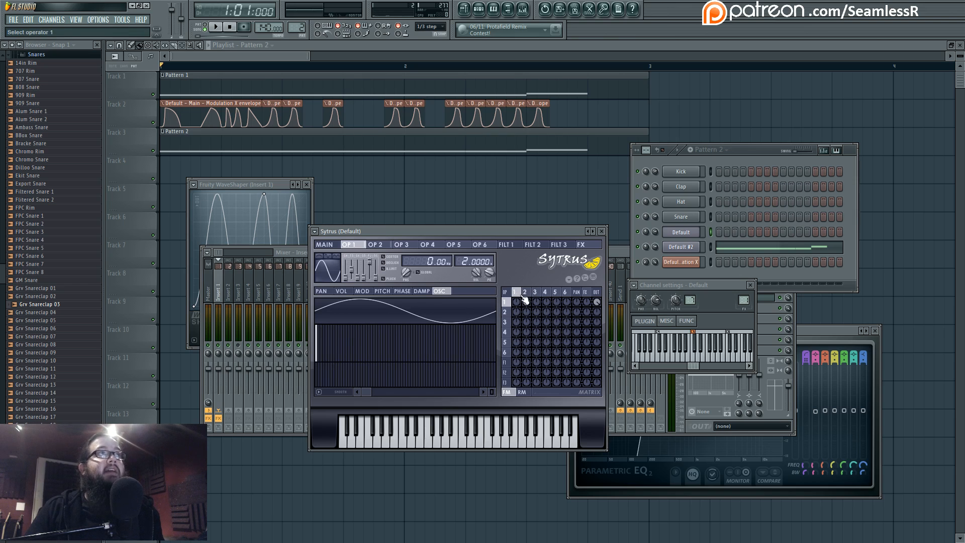
left_click(366, 292)
left_click(346, 290)
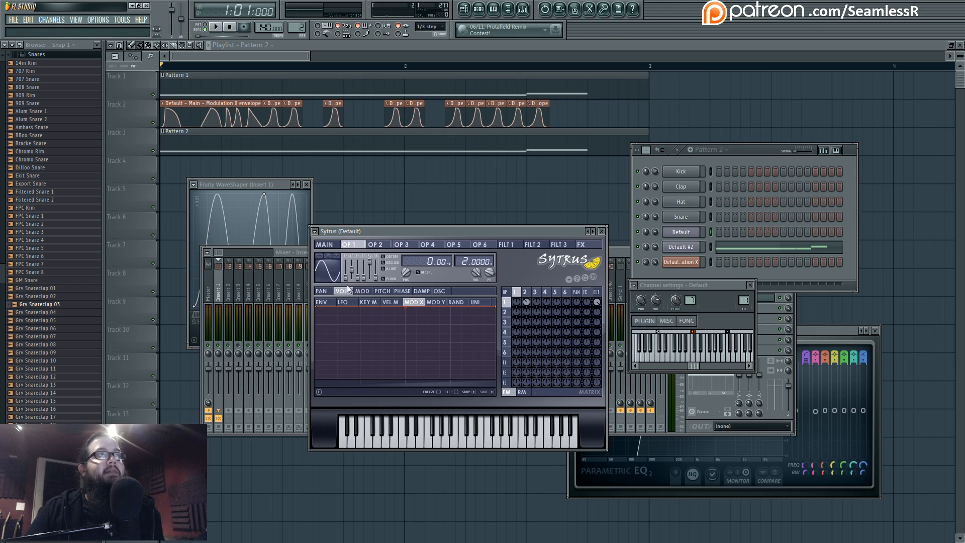
- Bring up Insert 1's Fruity WaveShaper again and play the song through it
left_click(763, 328)
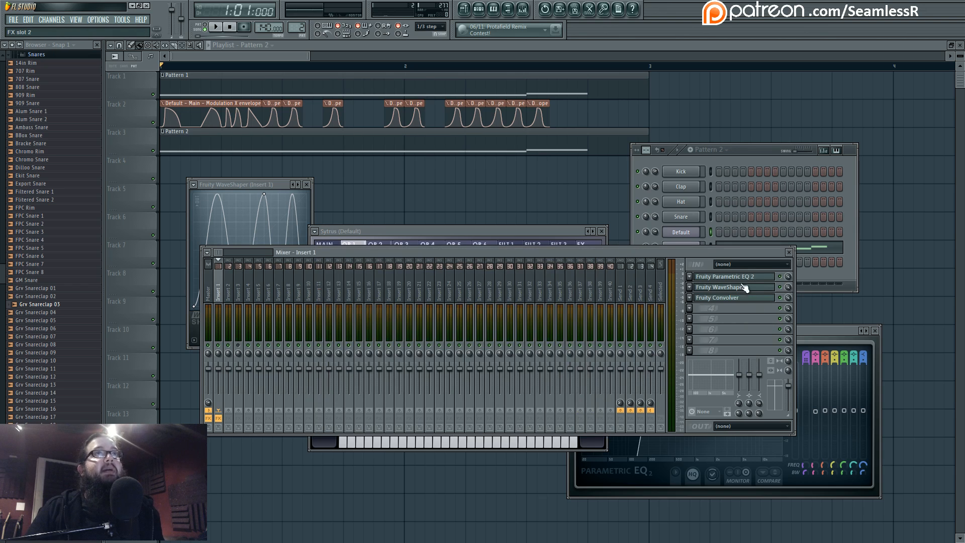
left_click(745, 289)
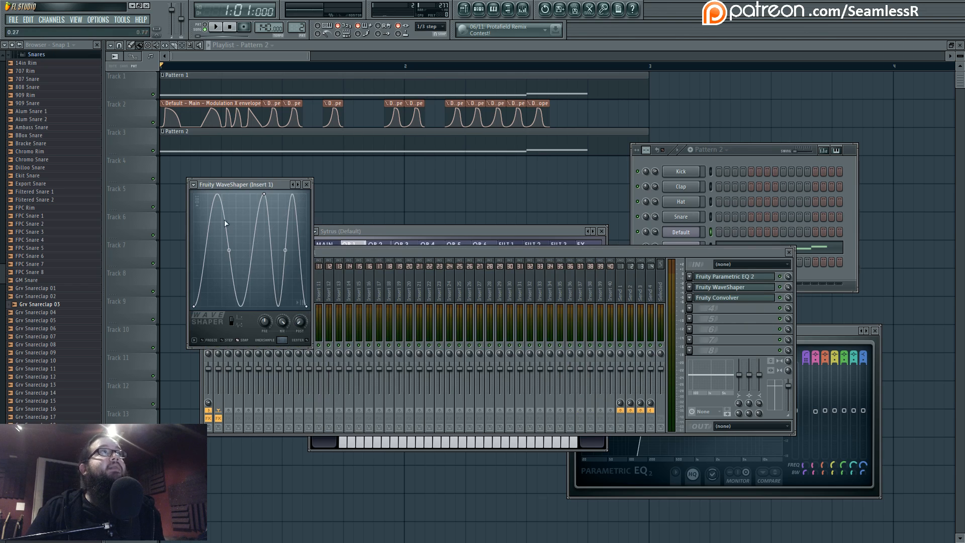
key("space")
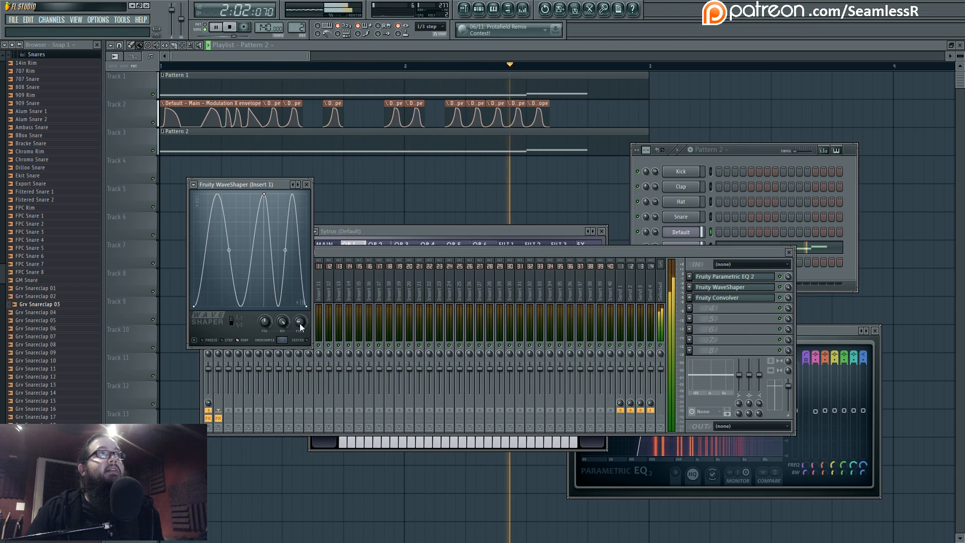
- Stop the song, bring the channel rack forward and open the Default #2 channel's Sytrus
key("space")
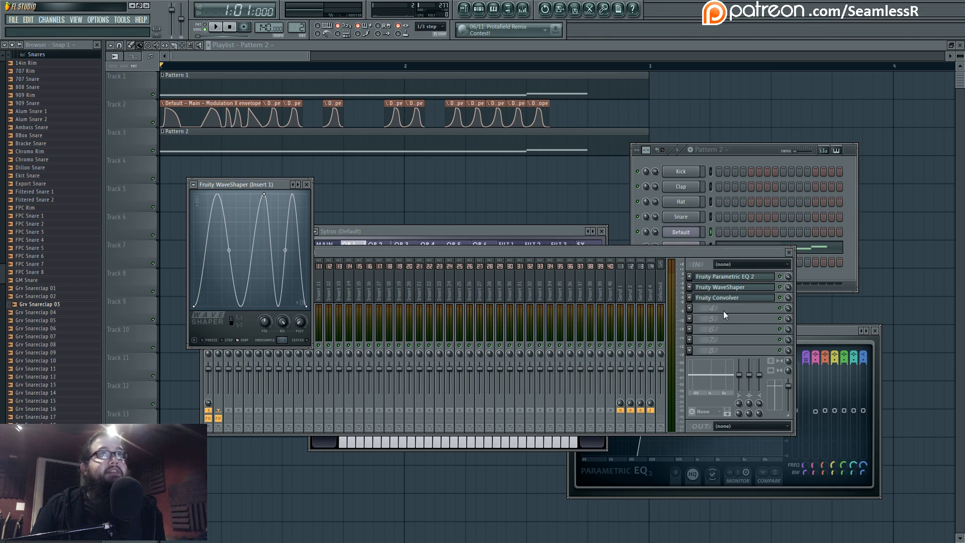
left_click(497, 233)
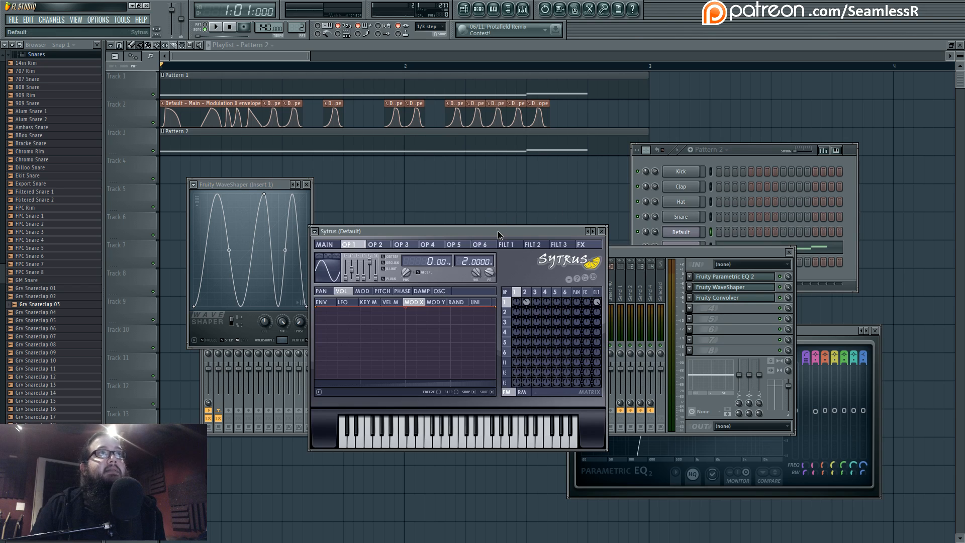
left_click(478, 9)
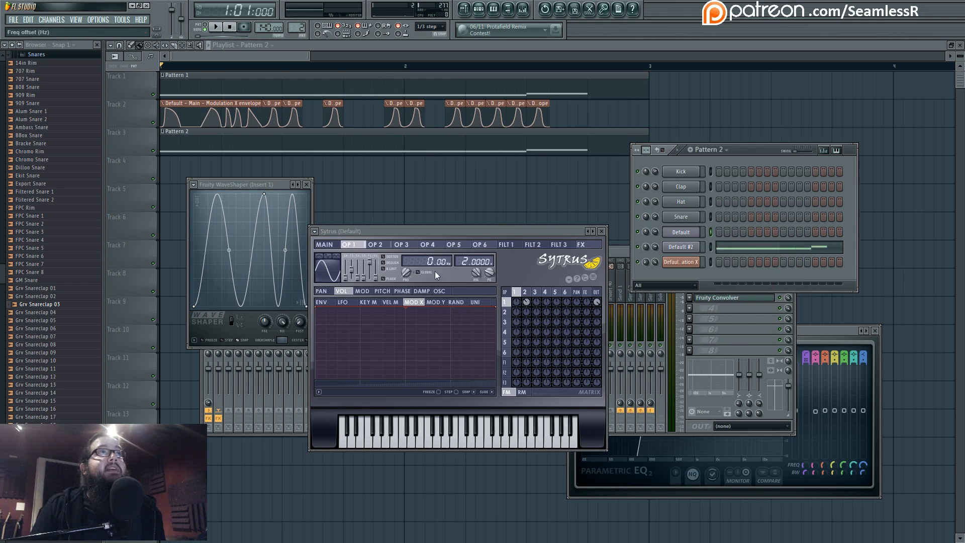
left_click(683, 248)
- Compare the Mod X volume modulation of operators 1 and 2 in Default #2's Sytrus, return to operator 1 and place the window higher
left_click(527, 339)
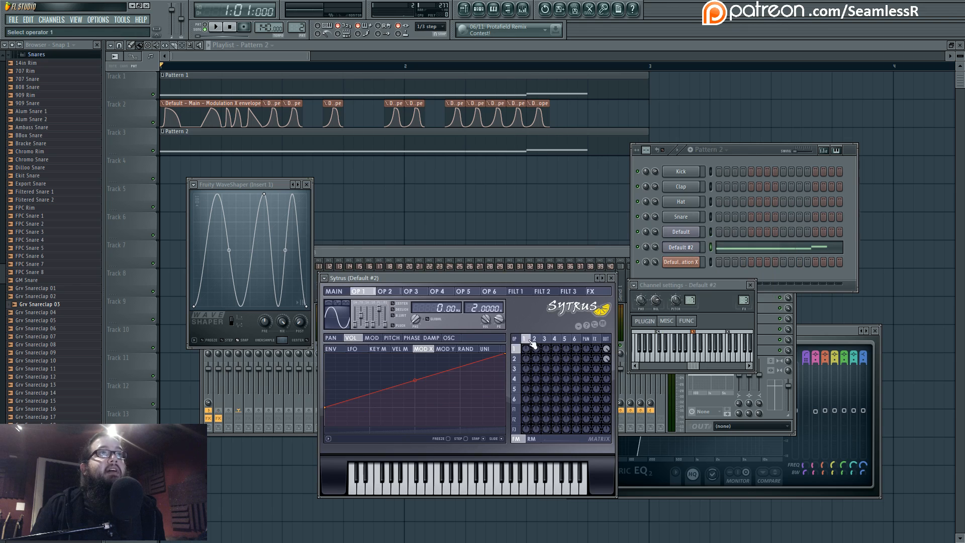
left_click(535, 339)
left_click(525, 339)
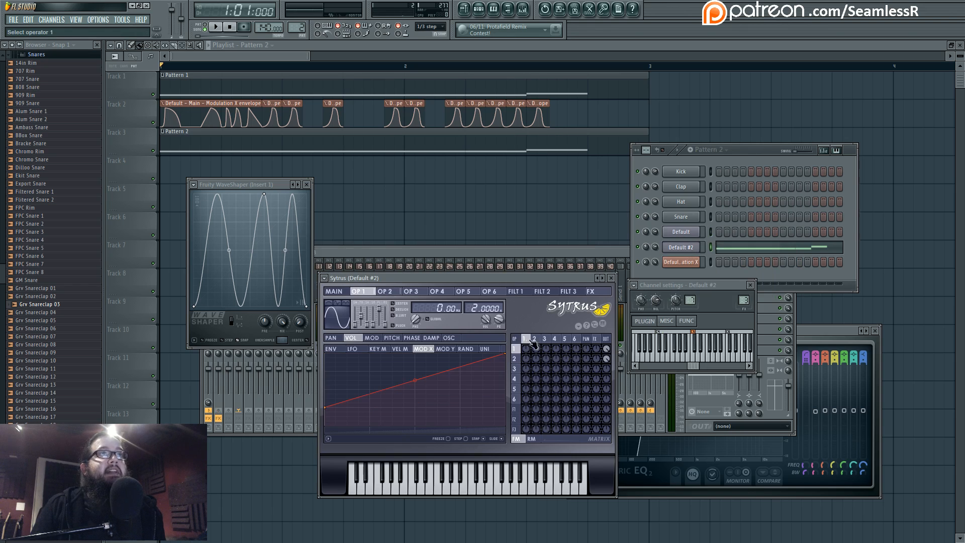
left_click(534, 340)
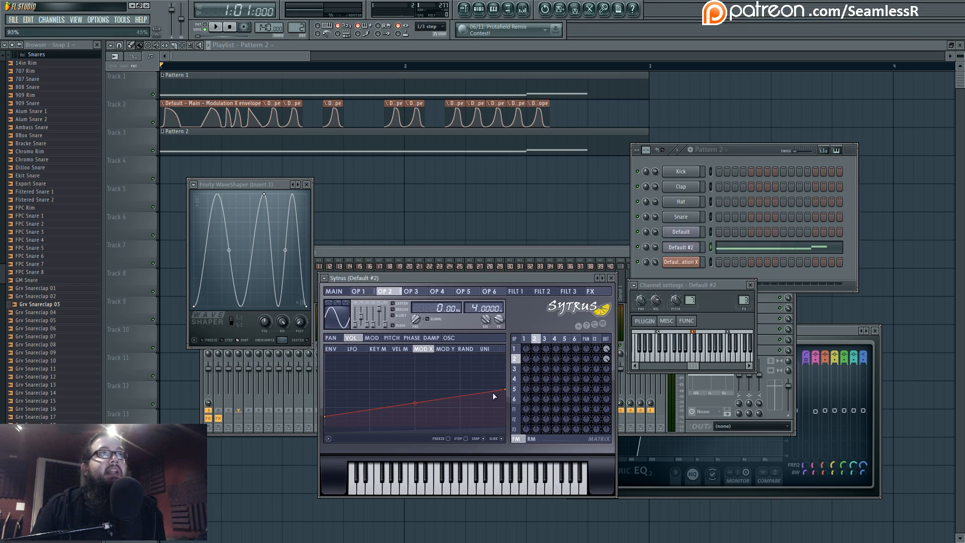
left_click(525, 339)
left_click(534, 340)
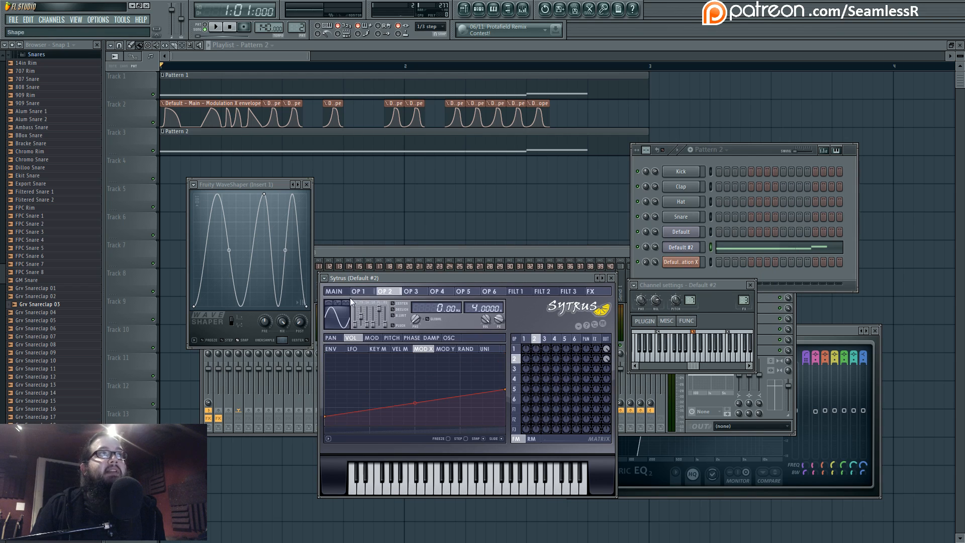
left_click(337, 293)
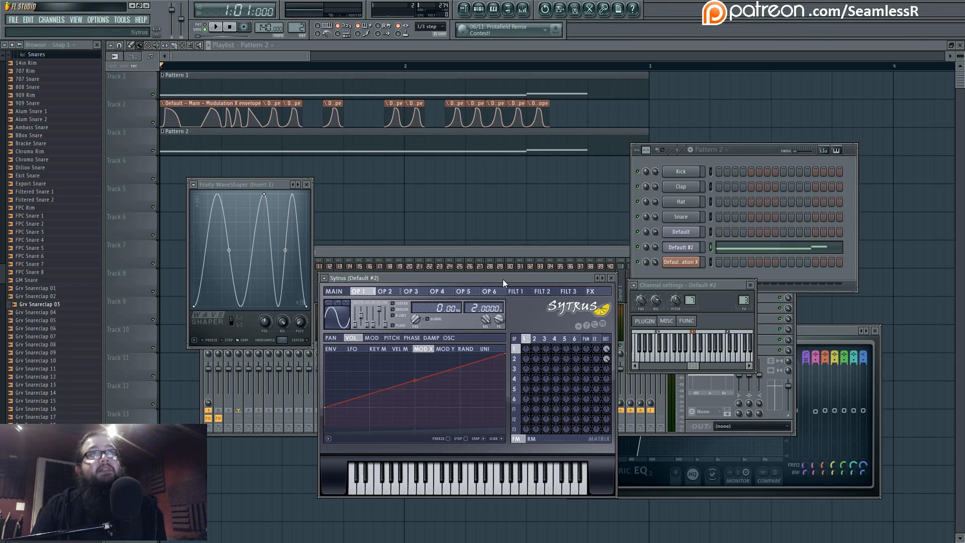
left_click_drag(502, 279, 502, 222)
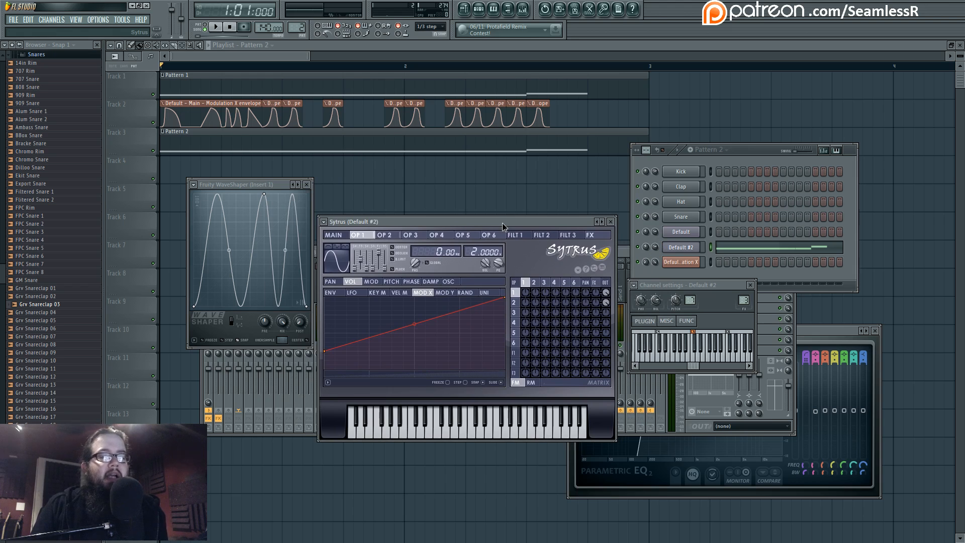